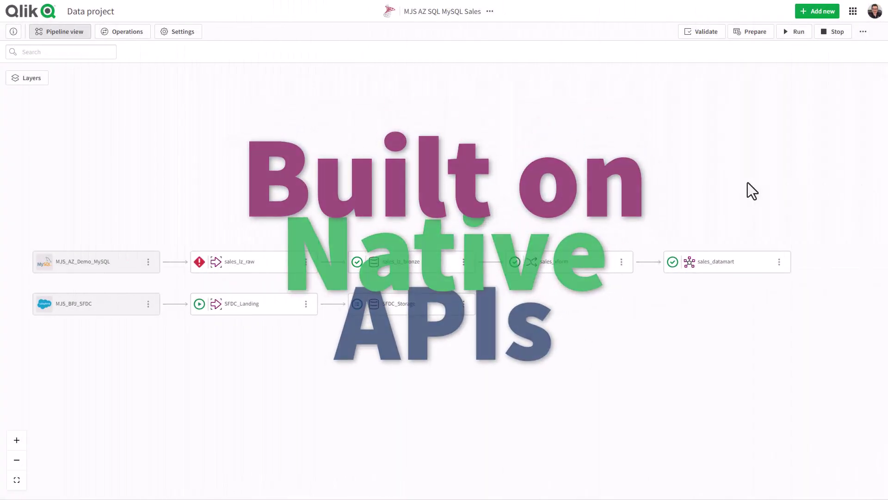
Start a new application connection from the Add new menu.
left_click(808, 14)
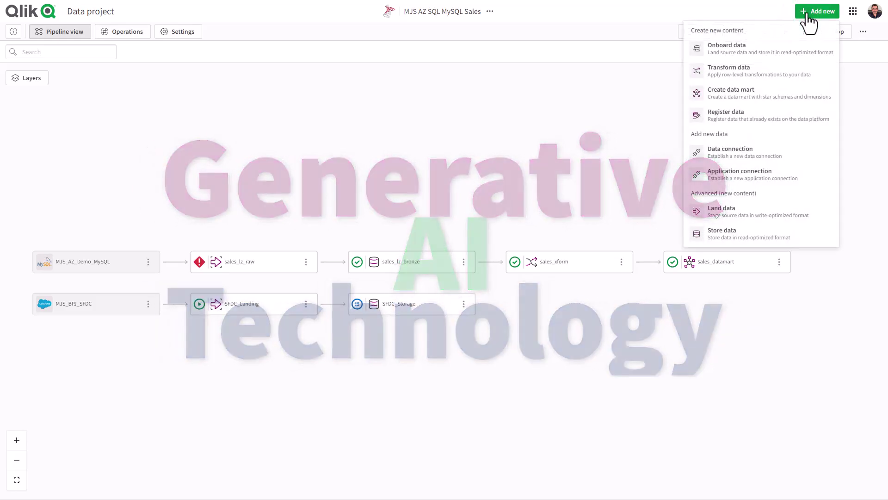
left_click(768, 177)
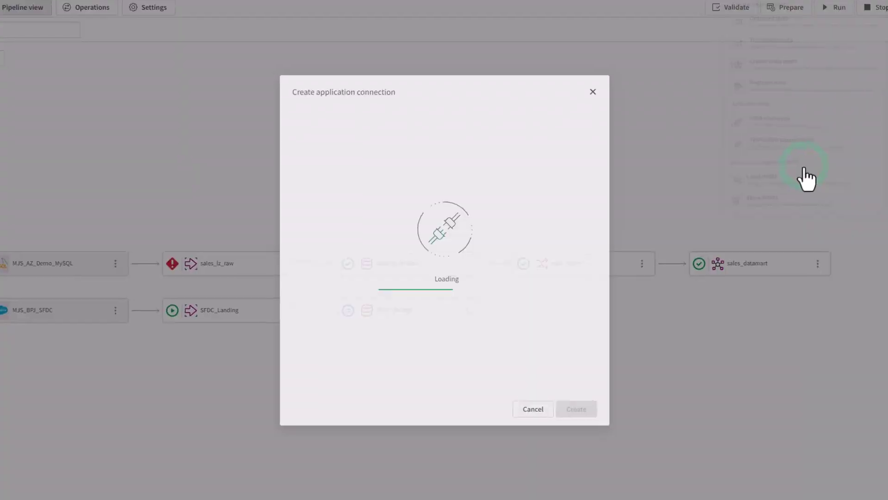
left_click_drag(656, 176, 655, 207)
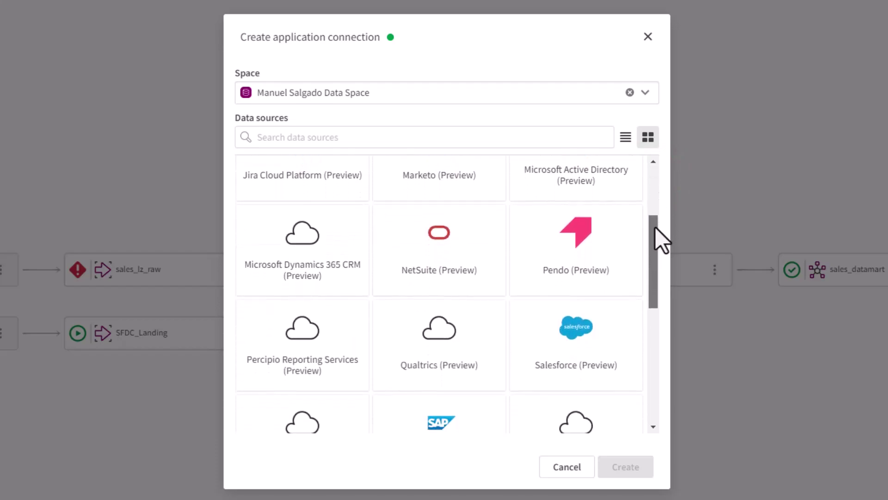
left_click_drag(655, 207, 643, 341)
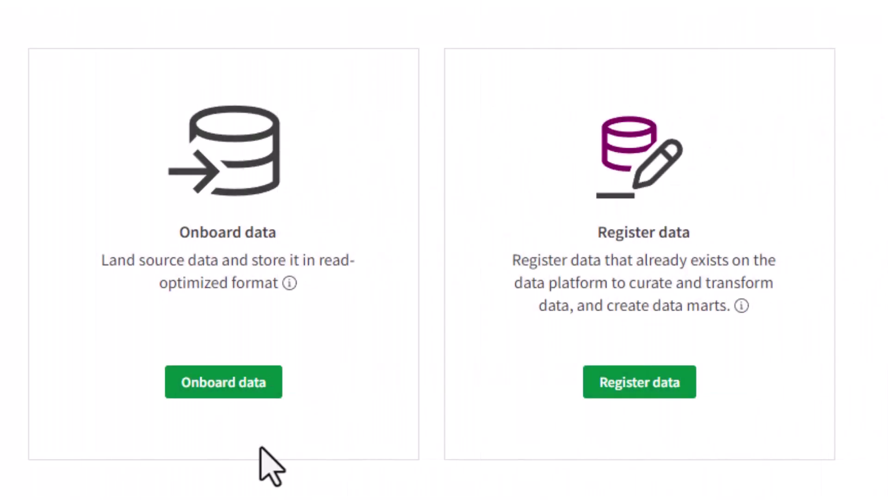
Onboard Shopify data with the orders dataset and advance to Settings.
left_click(249, 392)
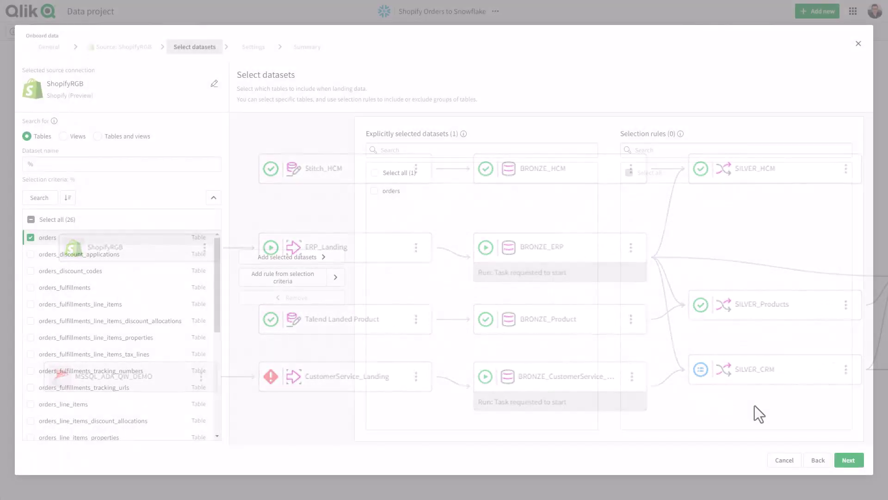
left_click(849, 461)
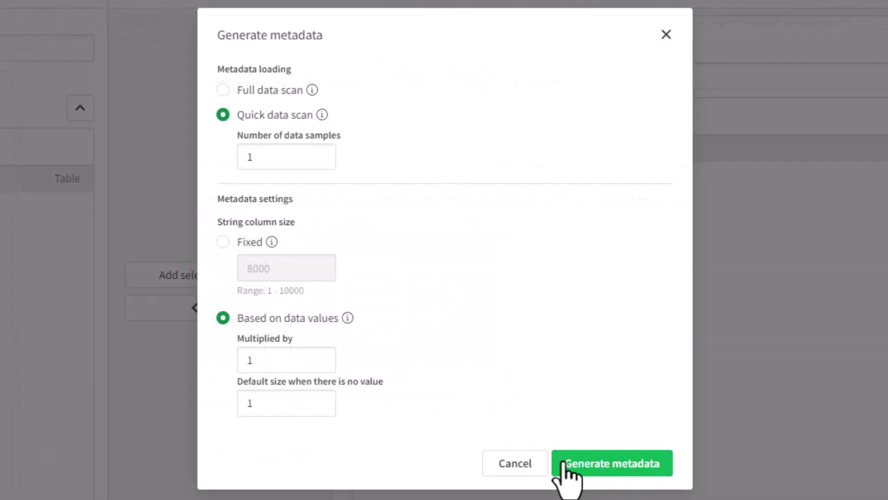
Generate metadata for the ShopifyRGB datasets and view the products table columns.
left_click(574, 467)
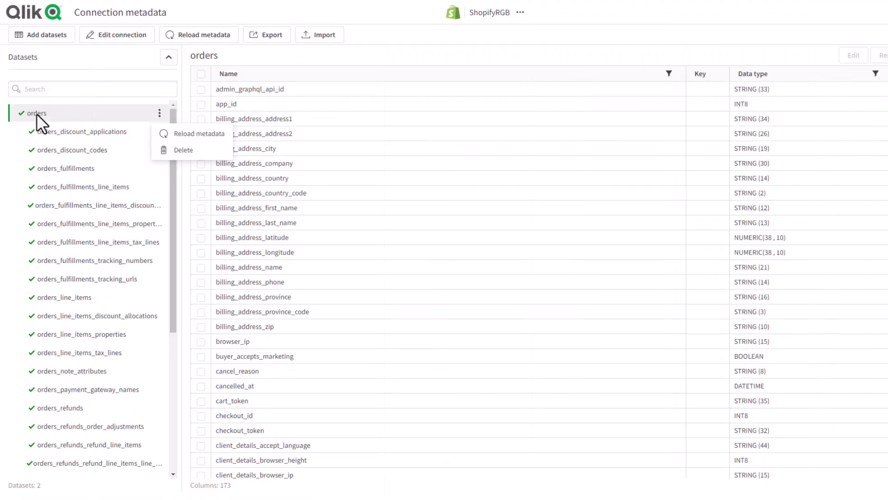
scroll(118, 208, "down", 5)
scroll(139, 359, "down", 1)
left_click(147, 361)
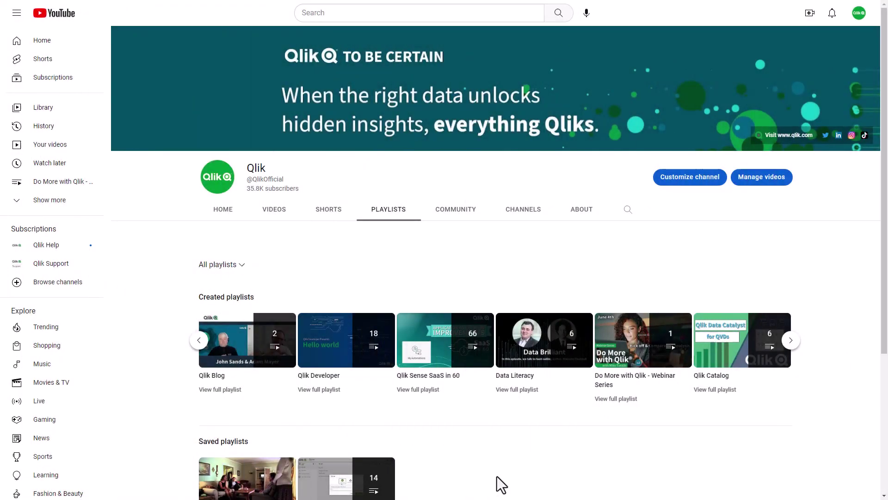
Play the Qlik Sense SaaS in 60 playlist from Qlik's Playlists tab.
left_click(437, 360)
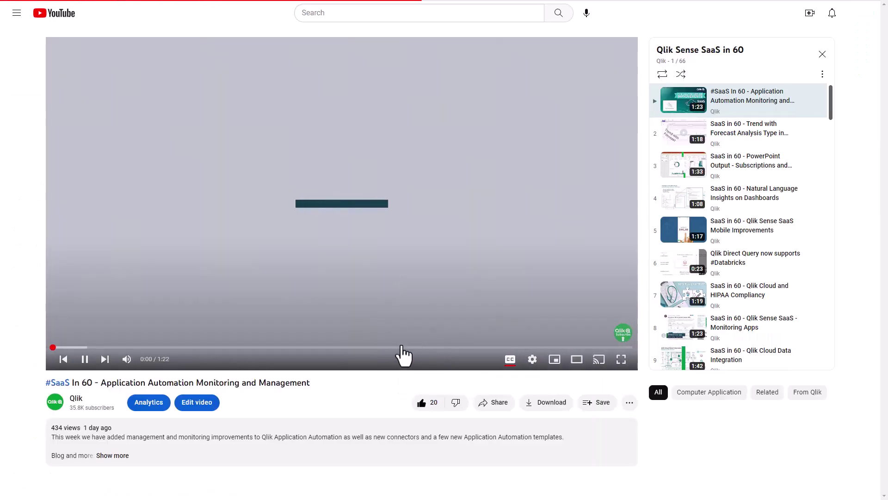